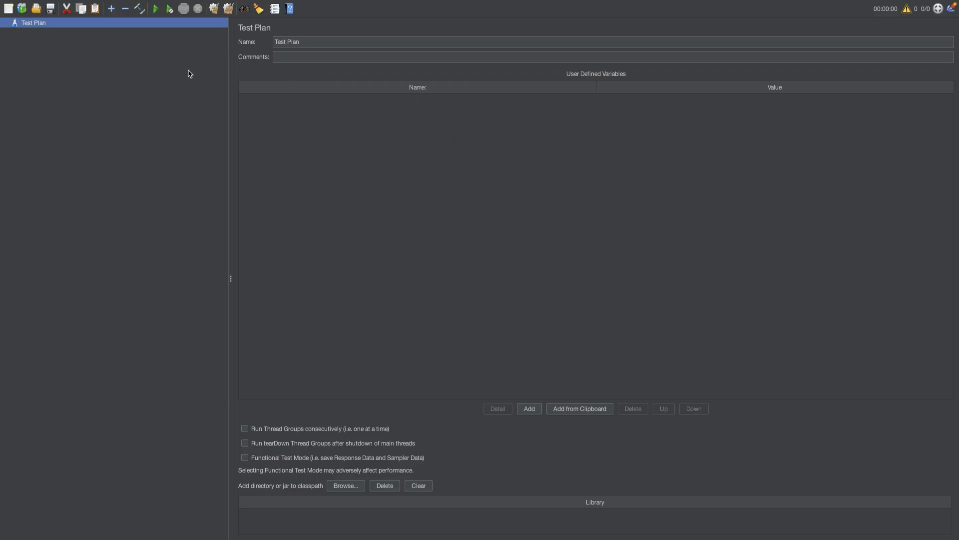
- Add a bzm - Concurrency Thread Group to the Test Plan
left_click(97, 26)
right_click(96, 27)
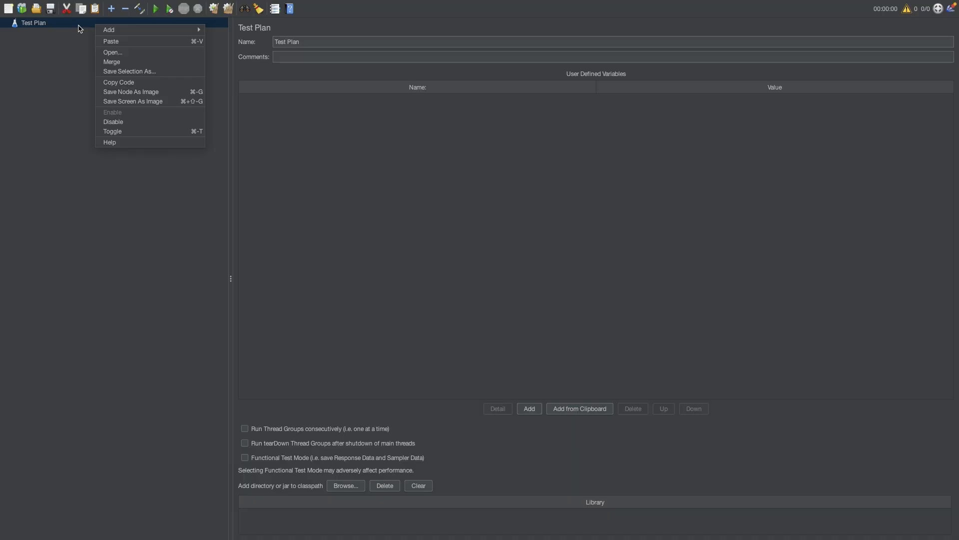
left_click(79, 27)
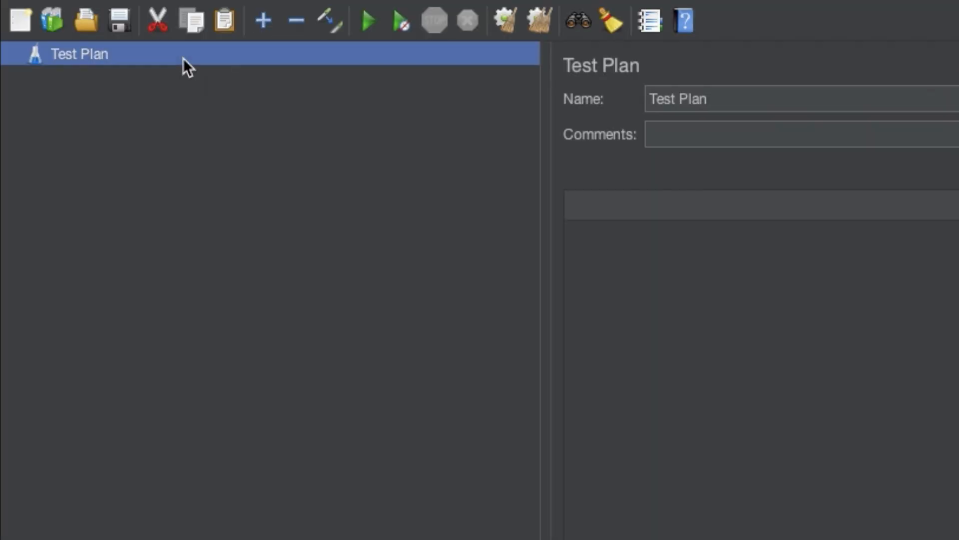
right_click(183, 58)
mouse_move(212, 72)
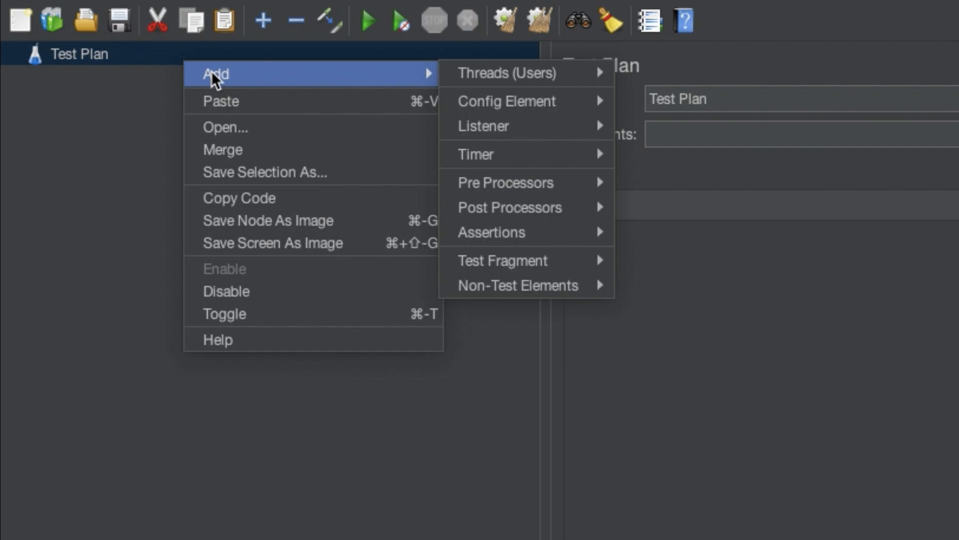
mouse_move(460, 73)
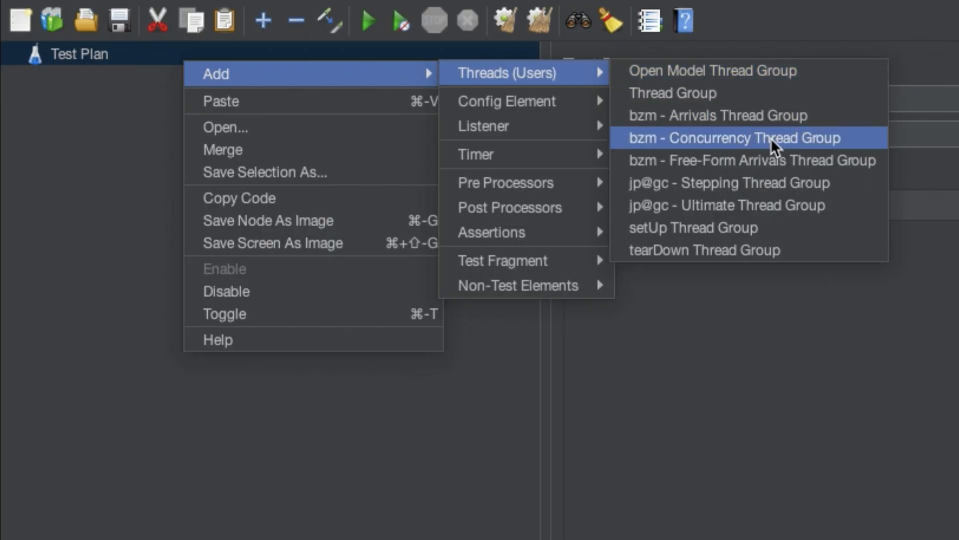
left_click(740, 137)
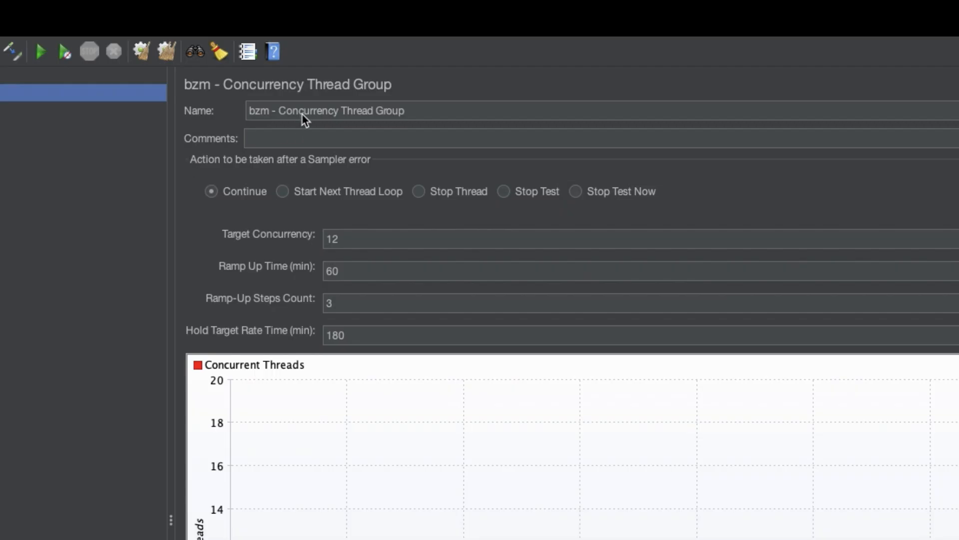
- Rename the thread group to "My thread grouop"
left_click(342, 109)
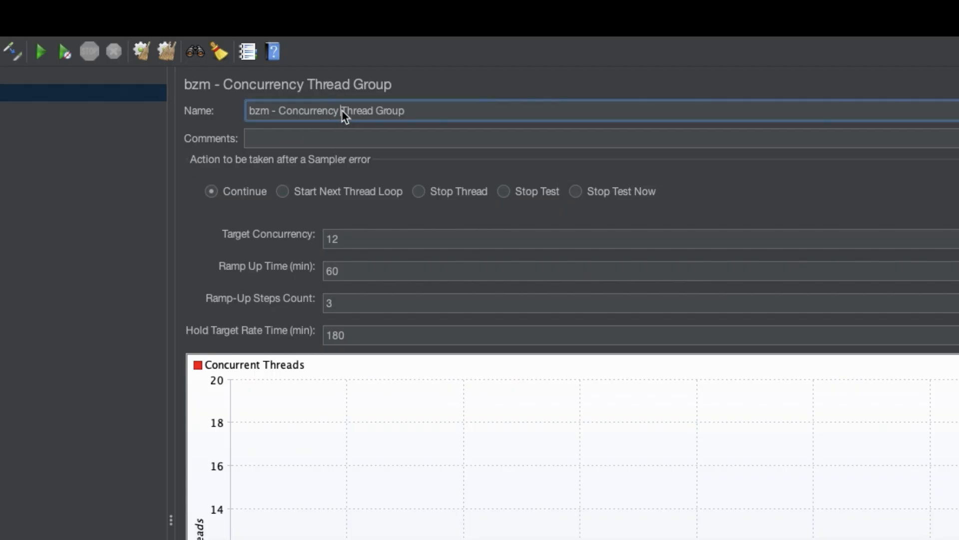
left_click_drag(425, 112, 222, 116)
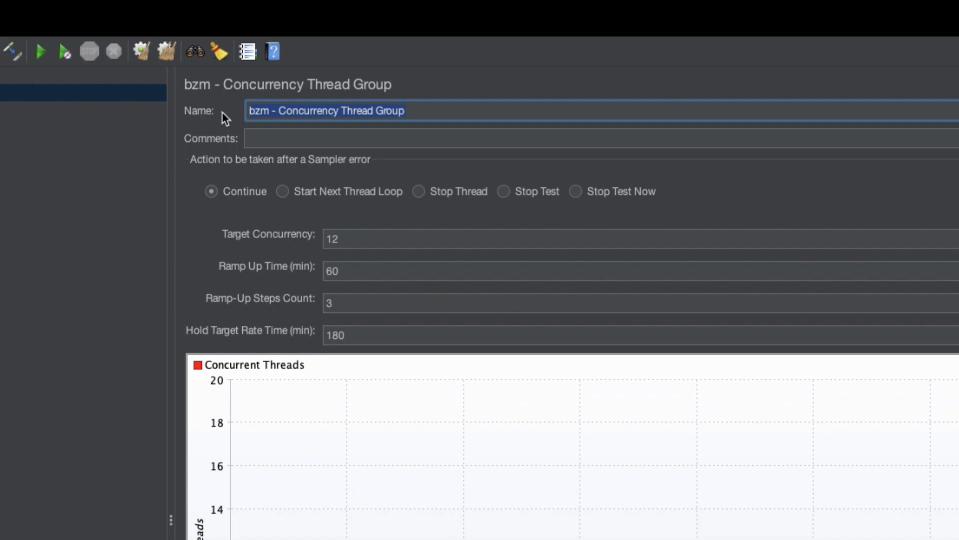
key("Left")
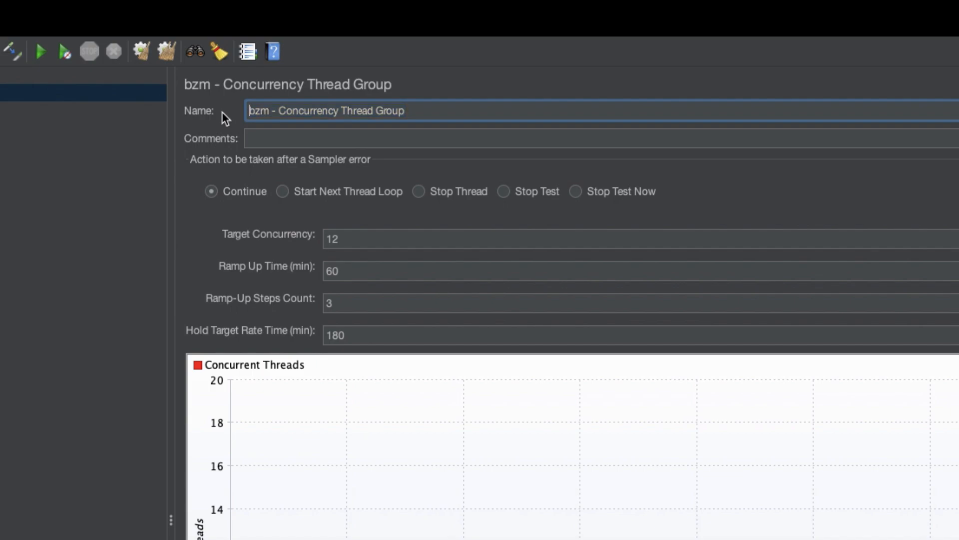
key("BackSpace")
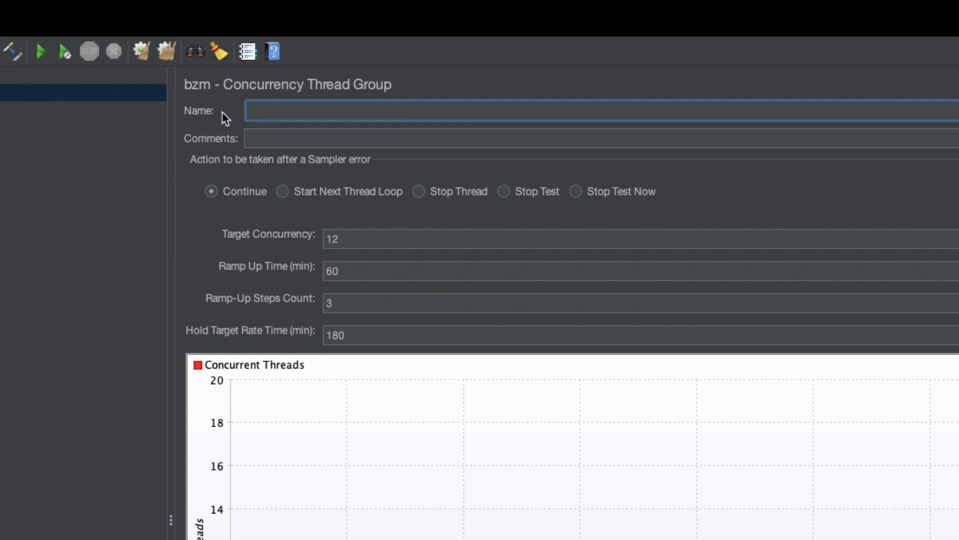
type("My site - load")
key("BackSpace")
key("BackSpace")
key("BackSpace")
key("BackSpace")
key("ctrl+a")
key("BackSpace")
type("My thread grouop")
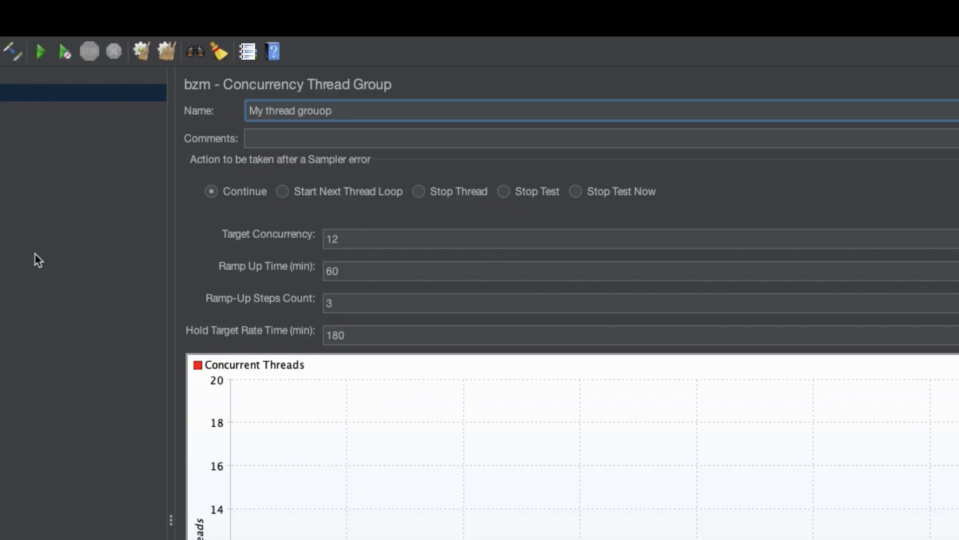
- Cycle through the sampler-error action options and reselect Continue
left_click(270, 137)
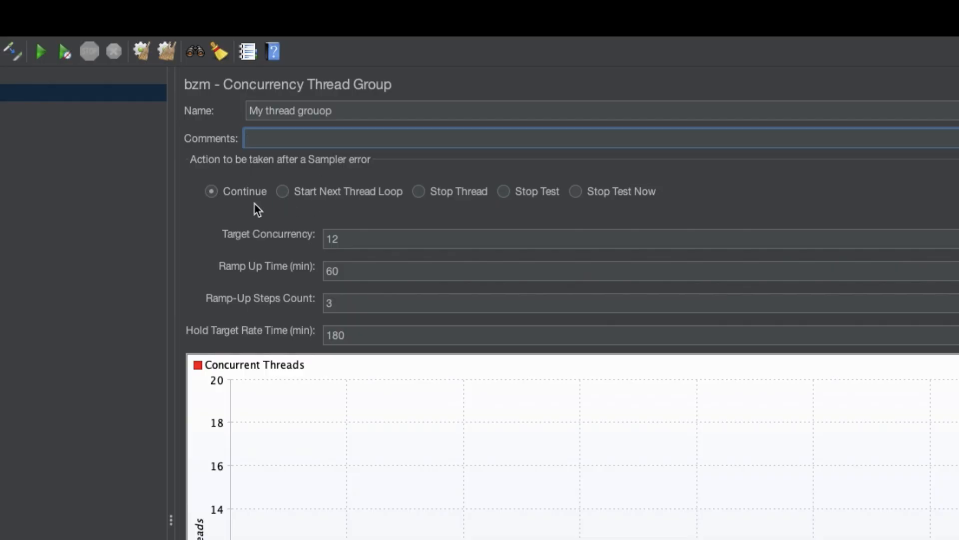
left_click(213, 192)
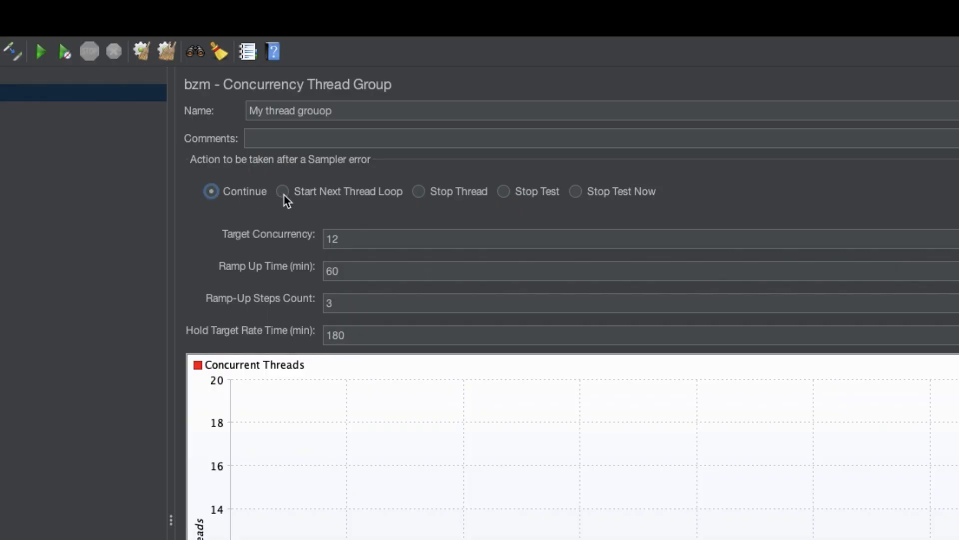
left_click(284, 195)
left_click(420, 195)
left_click(504, 192)
left_click(577, 192)
left_click(212, 192)
left_click(286, 192)
left_click(229, 198)
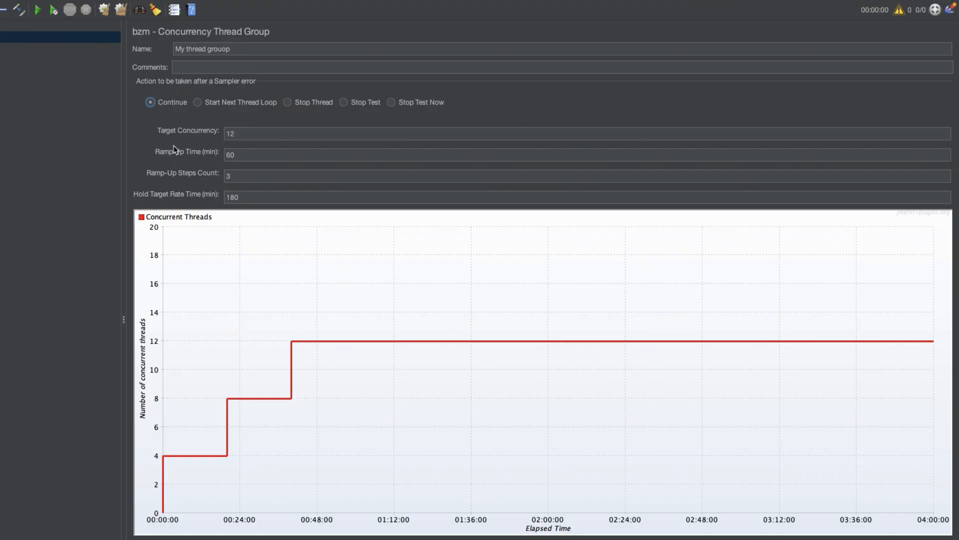
- Set Target Concurrency to 100 and Ramp Up Time to 5 minutes
left_click(247, 134)
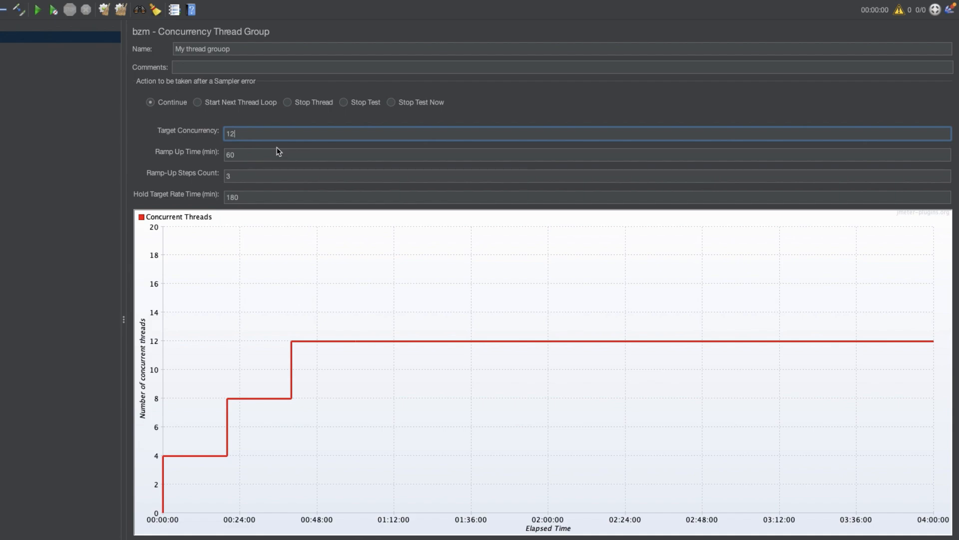
key("BackSpace")
key("BackSpace")
type("100")
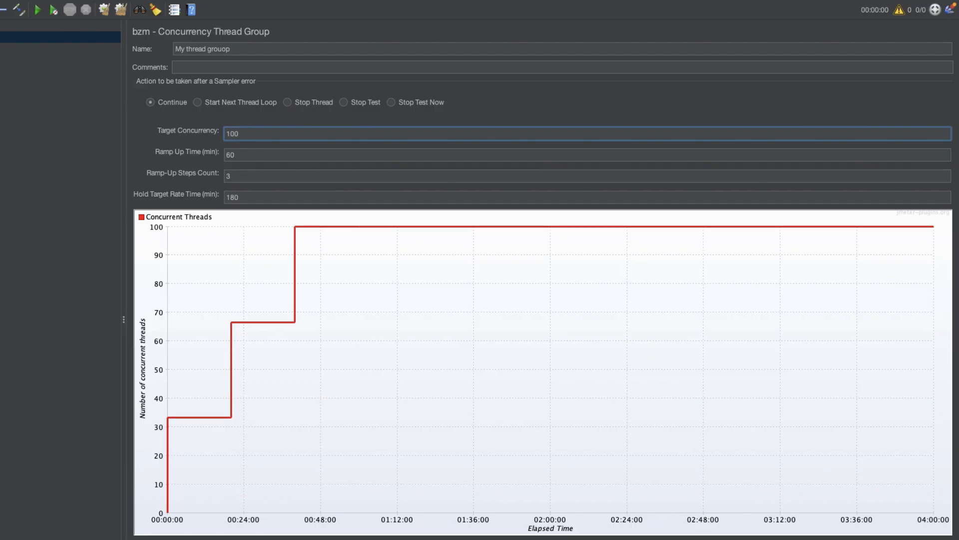
double_click(255, 154)
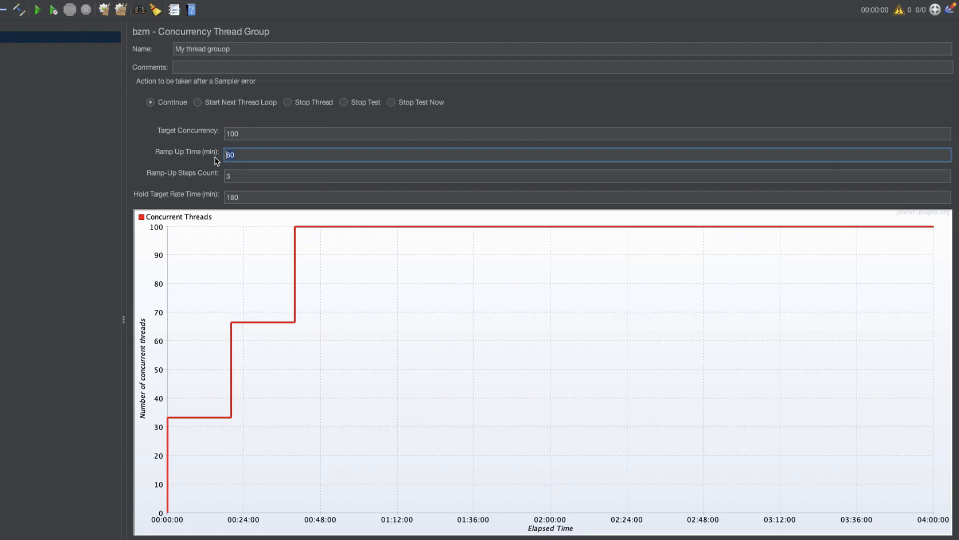
type("5")
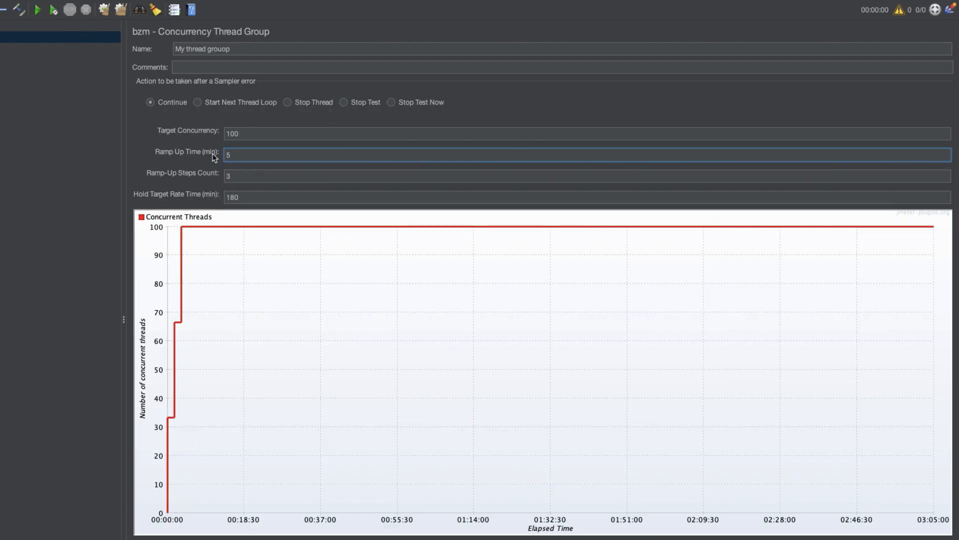
- Set the Ramp-Up Steps Count to 5
left_click(241, 176)
left_click(245, 154)
left_click(244, 175)
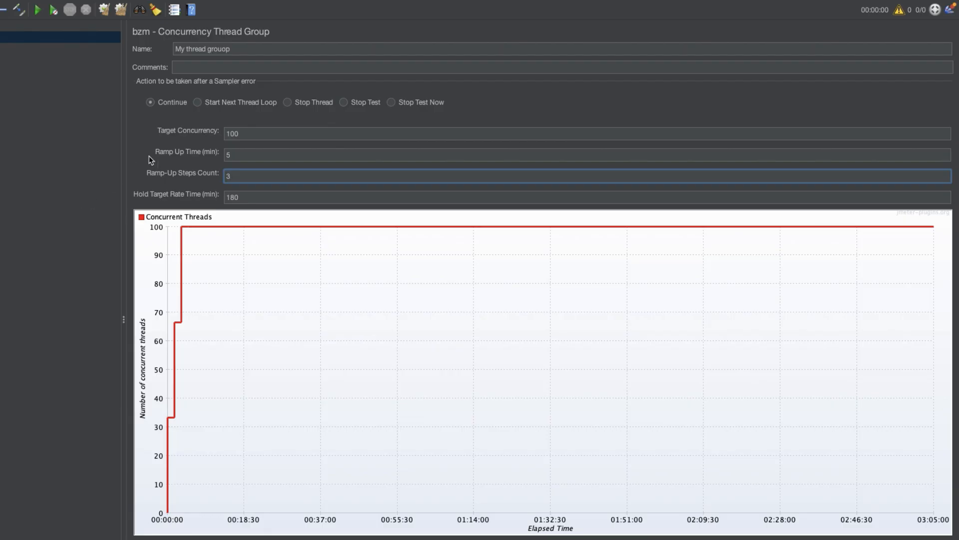
left_click(246, 134)
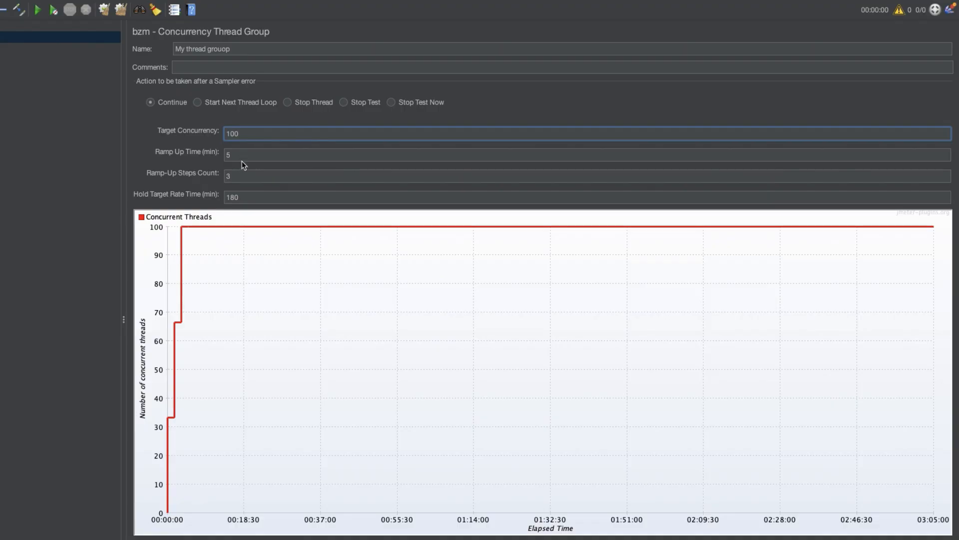
left_click(237, 155)
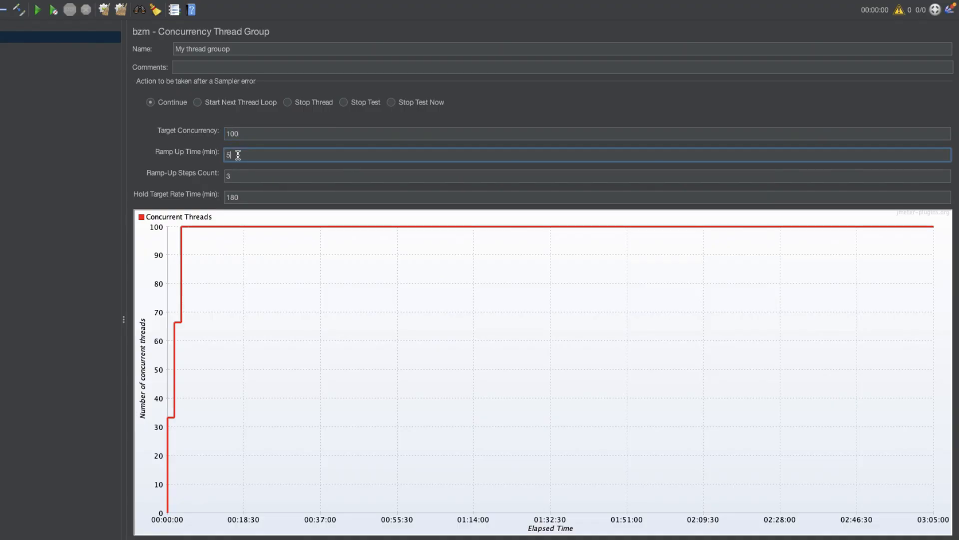
left_click(252, 177)
key("BackSpace")
type("5")
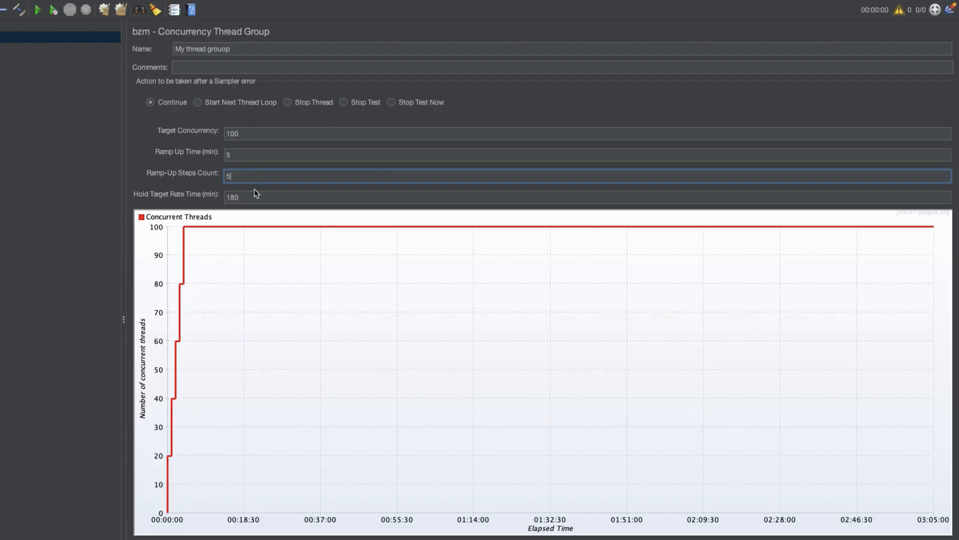
- Clear the Hold Target Rate Time field
double_click(255, 198)
key("BackSpace")
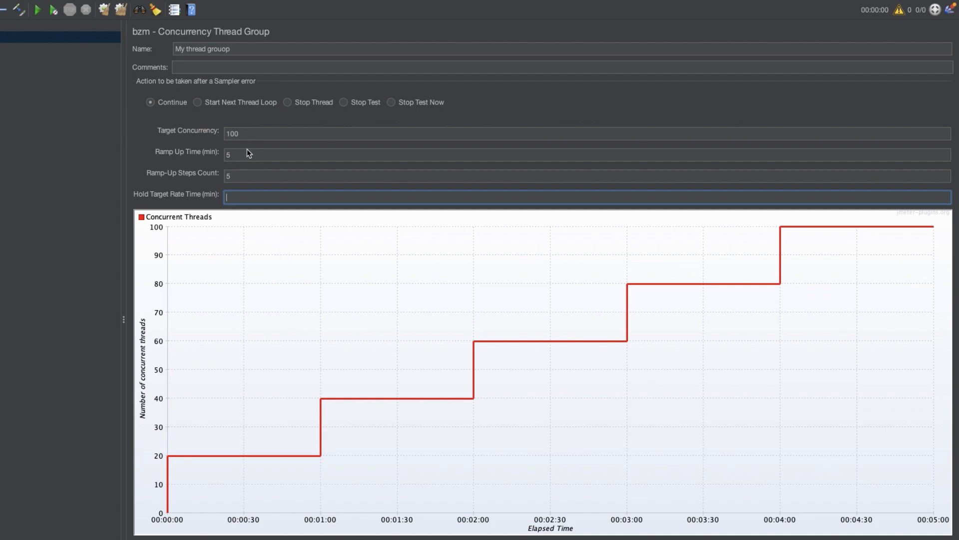
left_click(242, 177)
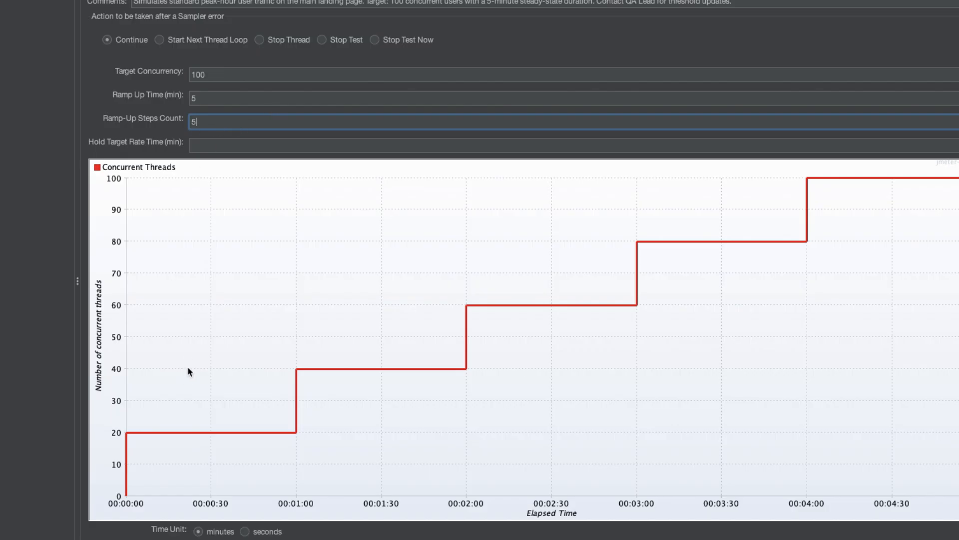
- Try a Ramp-Up Steps Count of 0, then set it back to 5
double_click(187, 122)
type("0")
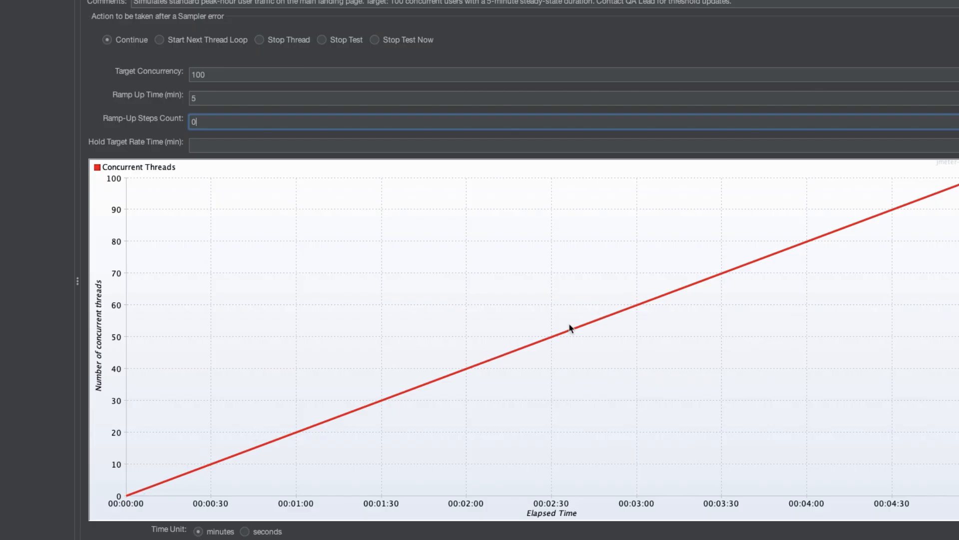
left_click(143, 123)
type("5")
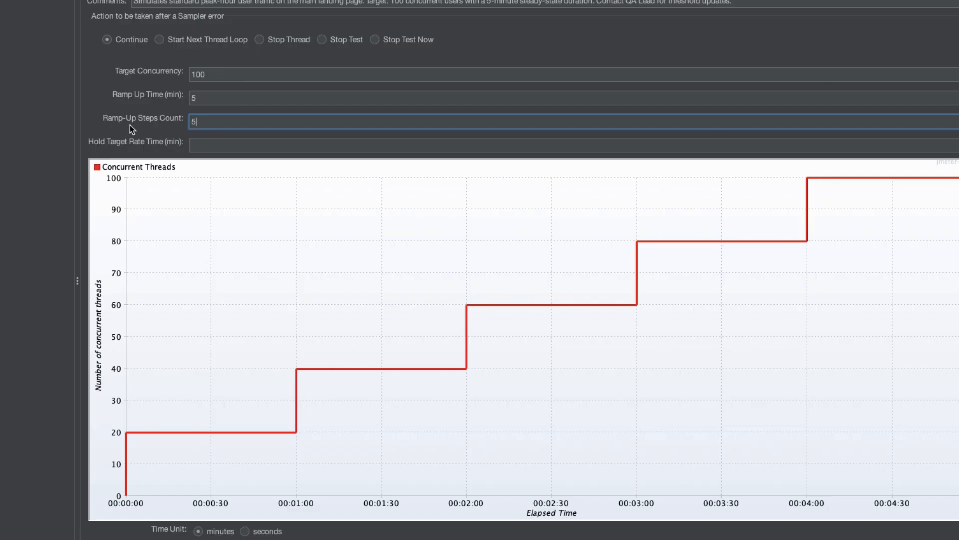
- Set the Hold Target Rate Time to 5 minutes
left_click(203, 147)
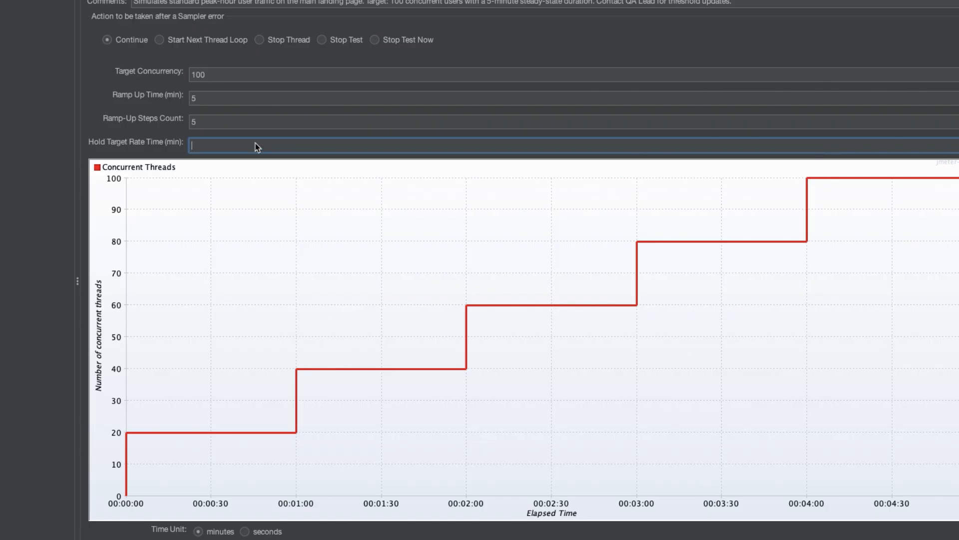
type("15")
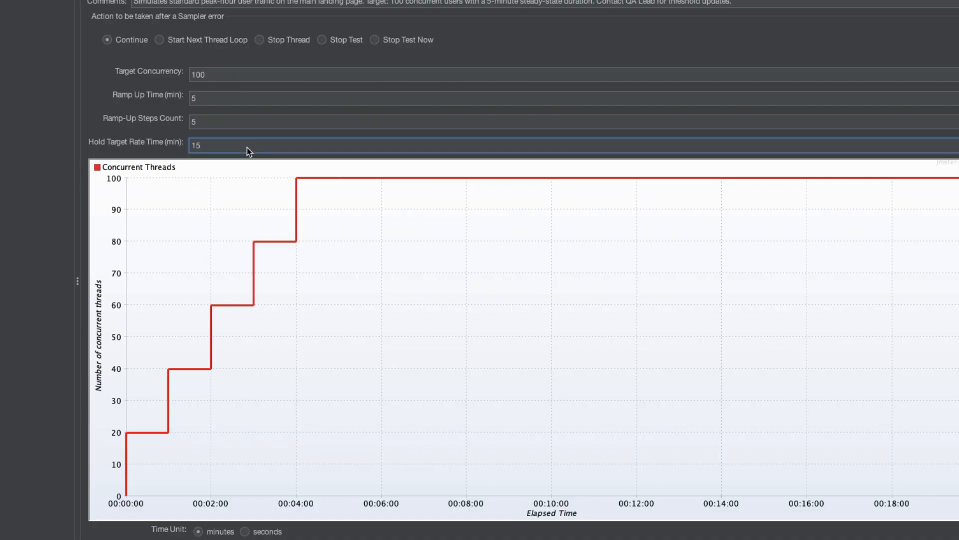
key("BackSpace")
key("BackSpace")
type("5")
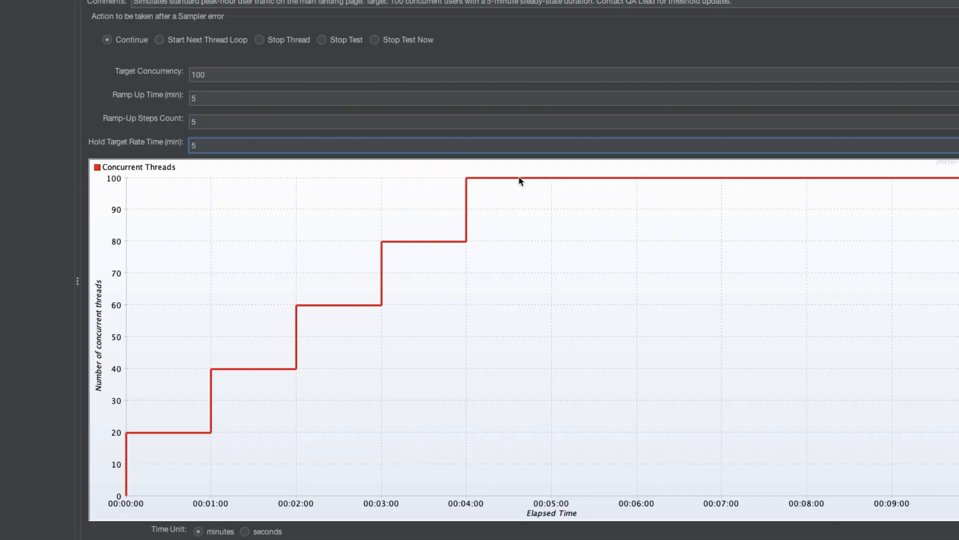
- Switch the time unit to seconds and back to minutes
left_click(197, 150)
left_click_drag(207, 145, 183, 147)
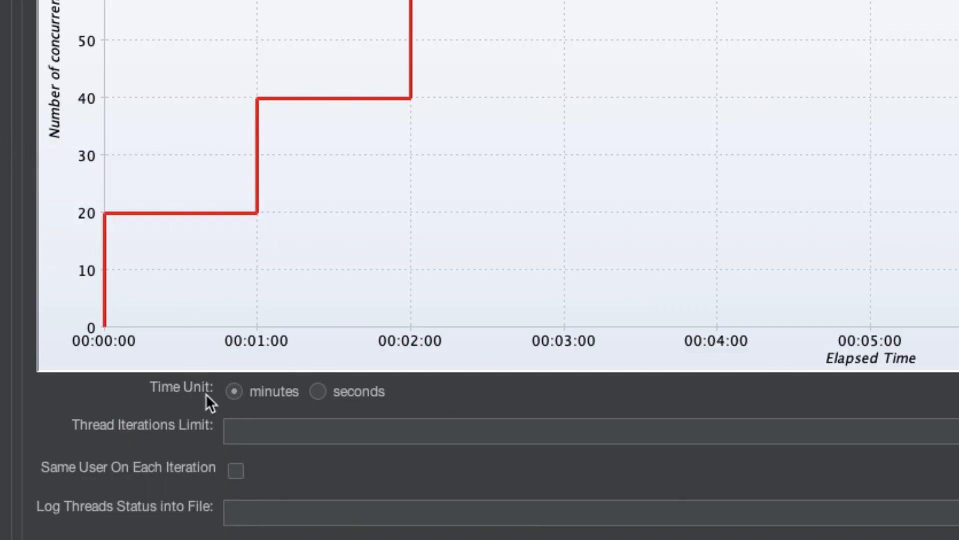
left_click(321, 394)
left_click(243, 391)
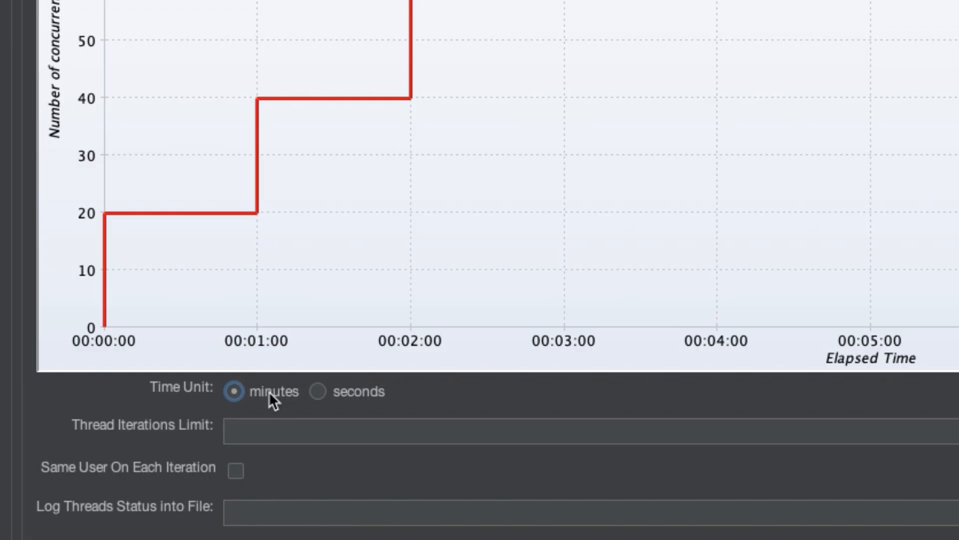
left_click(319, 391)
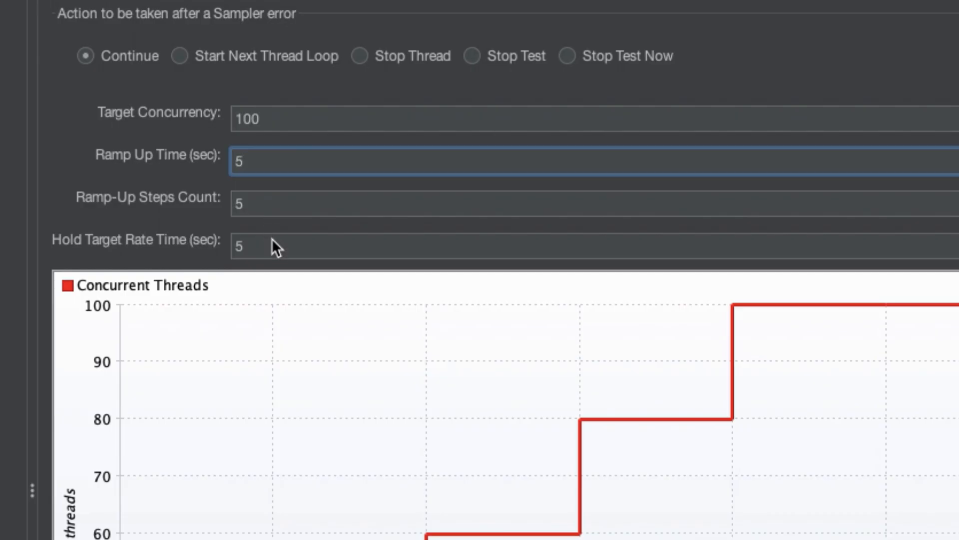
left_click(277, 246)
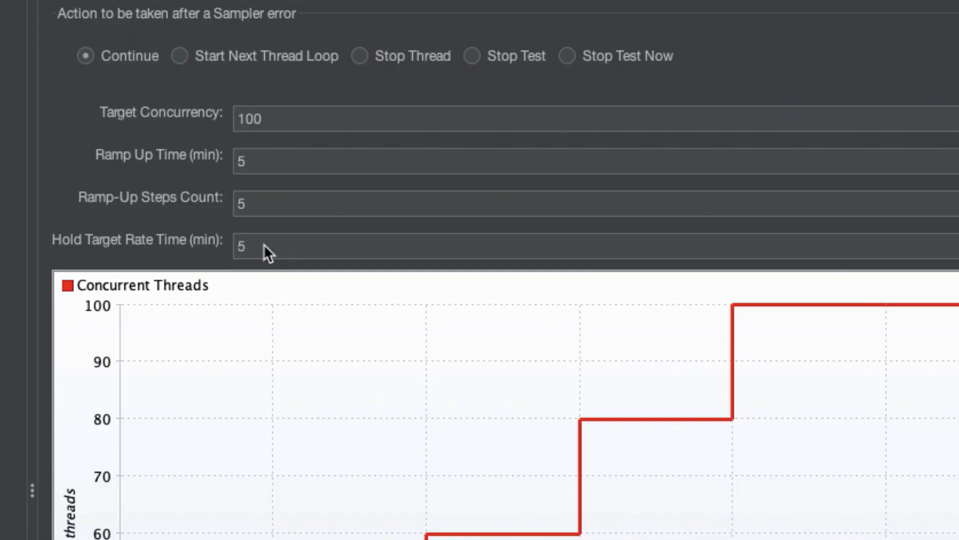
left_click(278, 249)
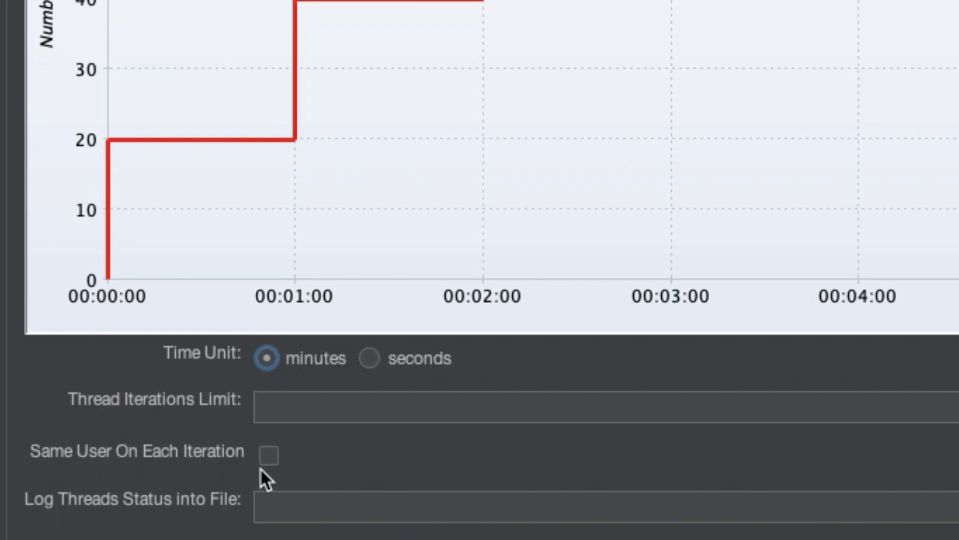
left_click(296, 401)
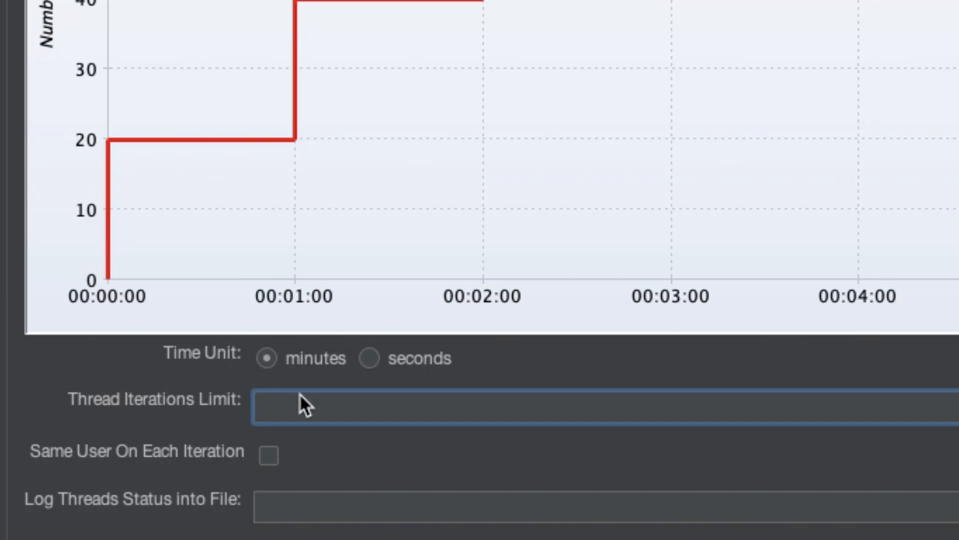
type("10")
left_click_drag(311, 407, 223, 404)
key("BackSpace")
- Set the Time Unit to seconds
left_click(270, 358)
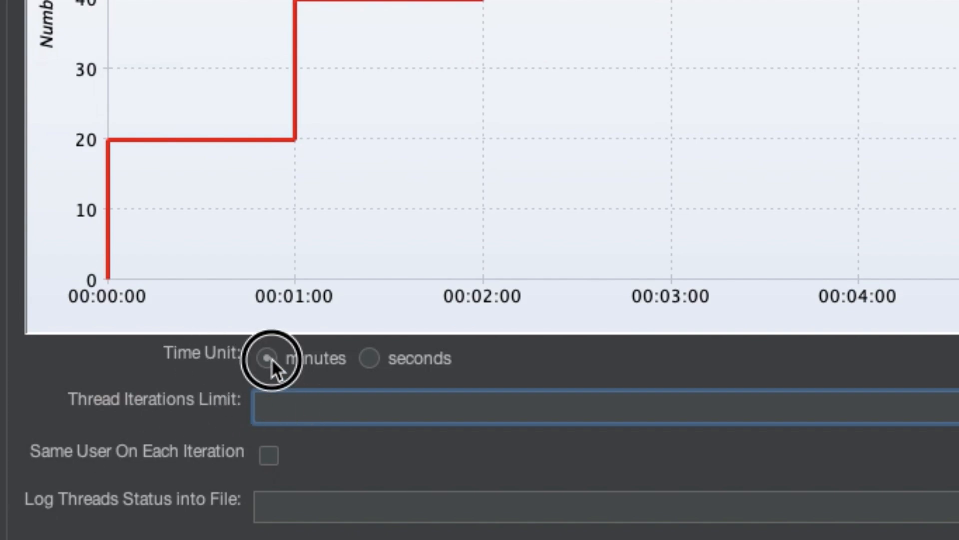
left_click(373, 357)
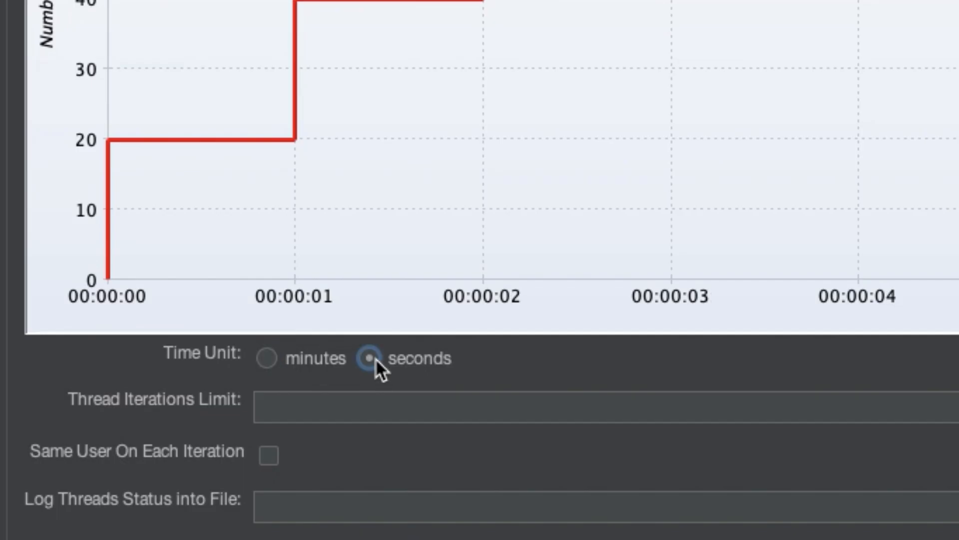
left_click(265, 359)
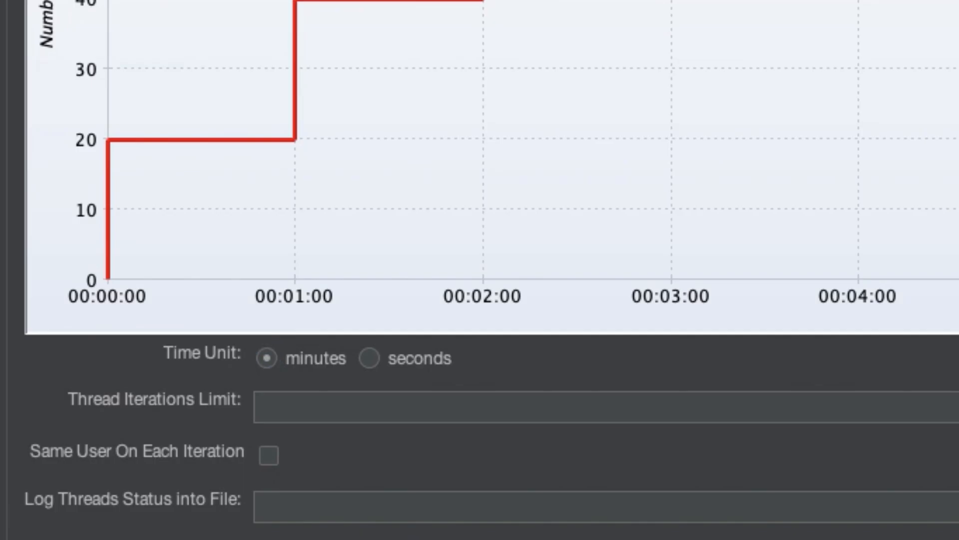
left_click(378, 362)
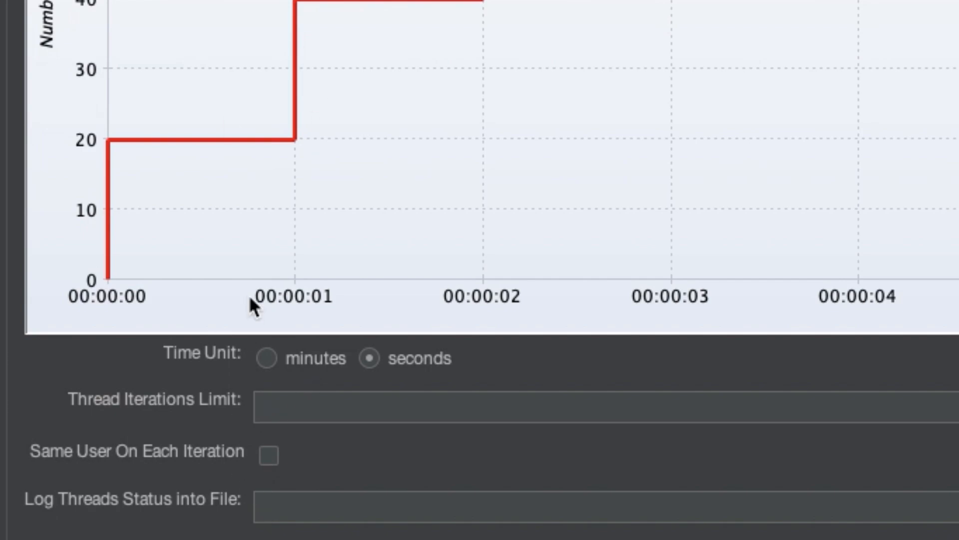
- Switch the Time Unit back to minutes and set the Thread Iterations Limit to 10
left_click(268, 357)
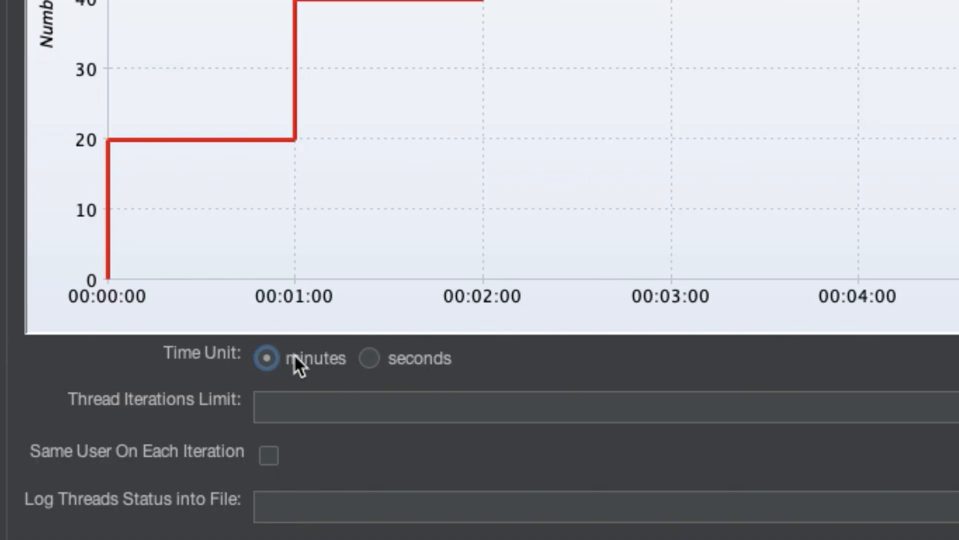
left_click(449, 407)
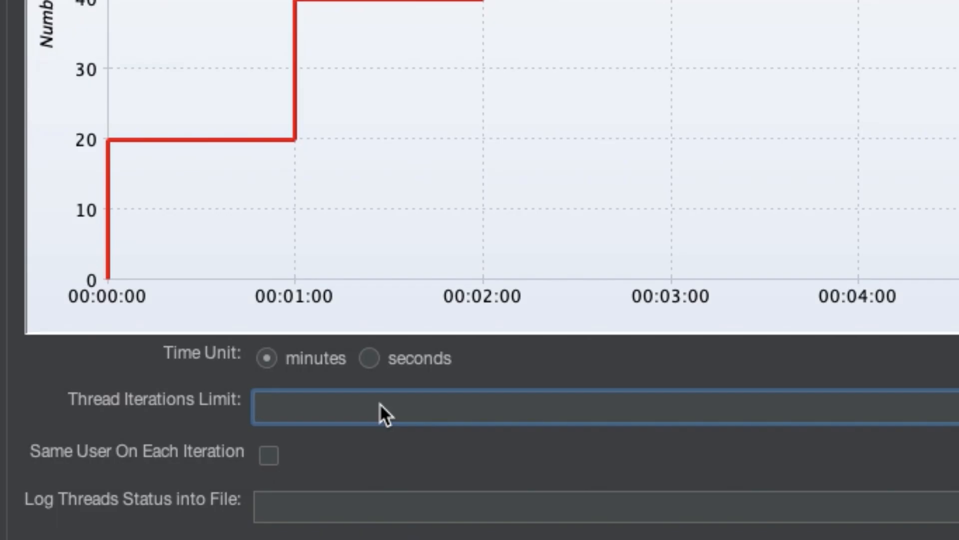
type("10")
- Enable Same User On Each Iteration and set the thread status log file to c:\test.log
left_click(277, 460)
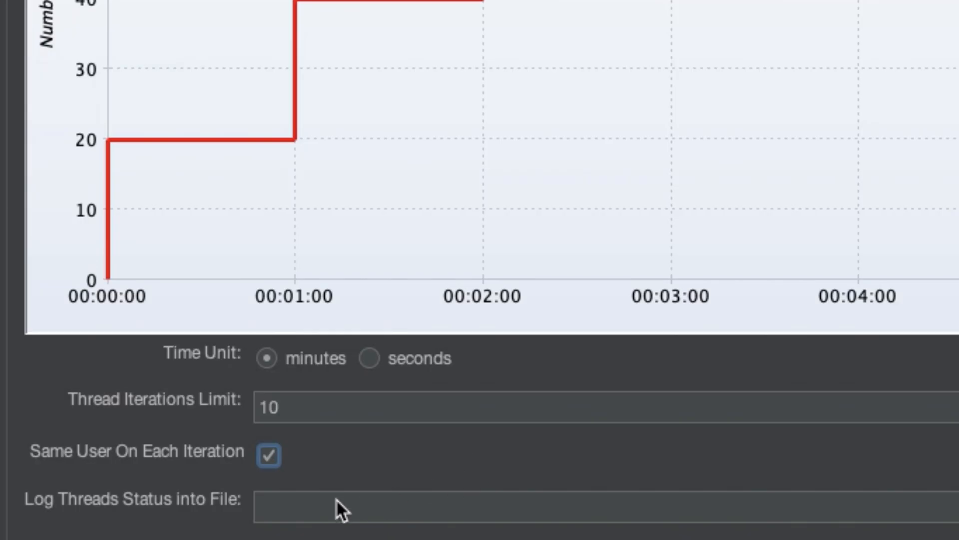
left_click(318, 499)
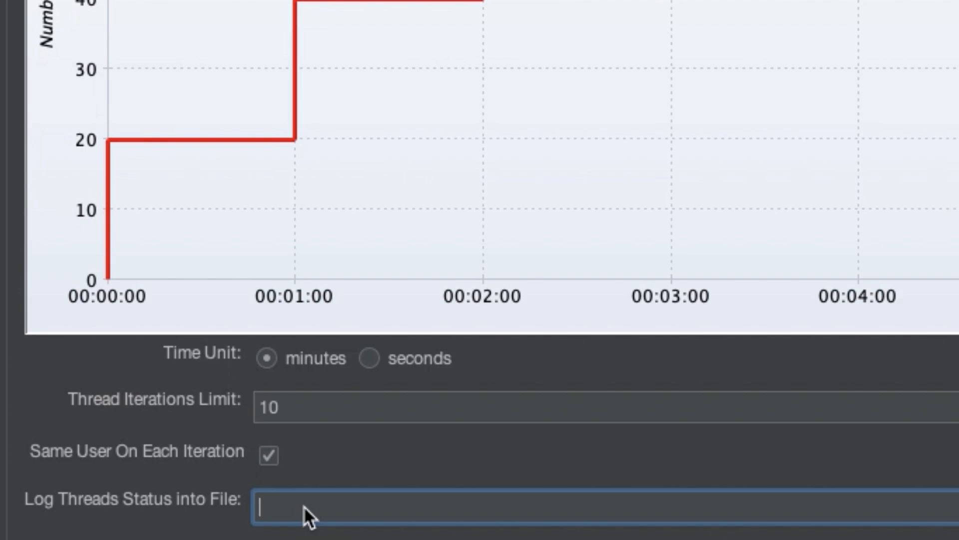
type("c:")
type("\test/log")
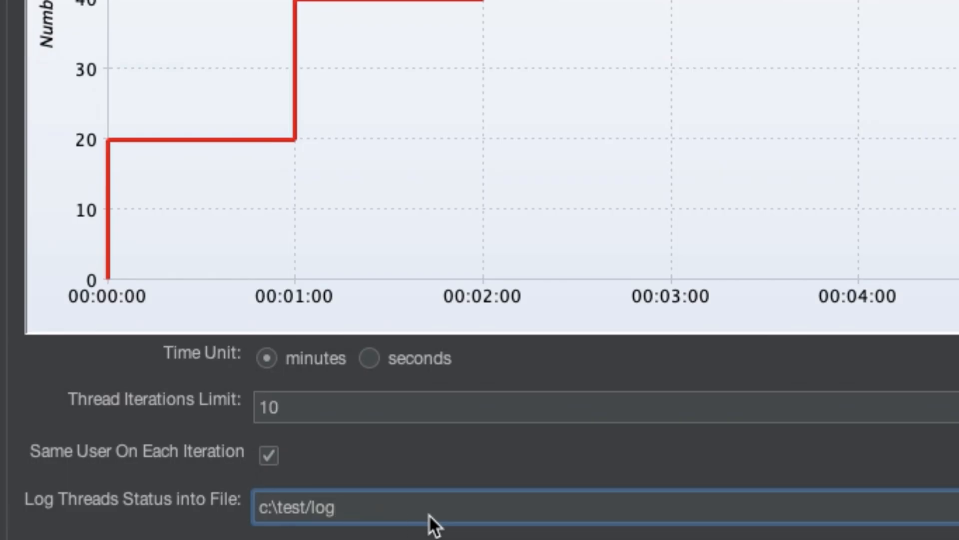
key("Left")
key("Left")
key("BackSpace")
key("BackSpace")
key("BackSpace")
type("t.l")
left_click_drag(367, 506, 254, 506)
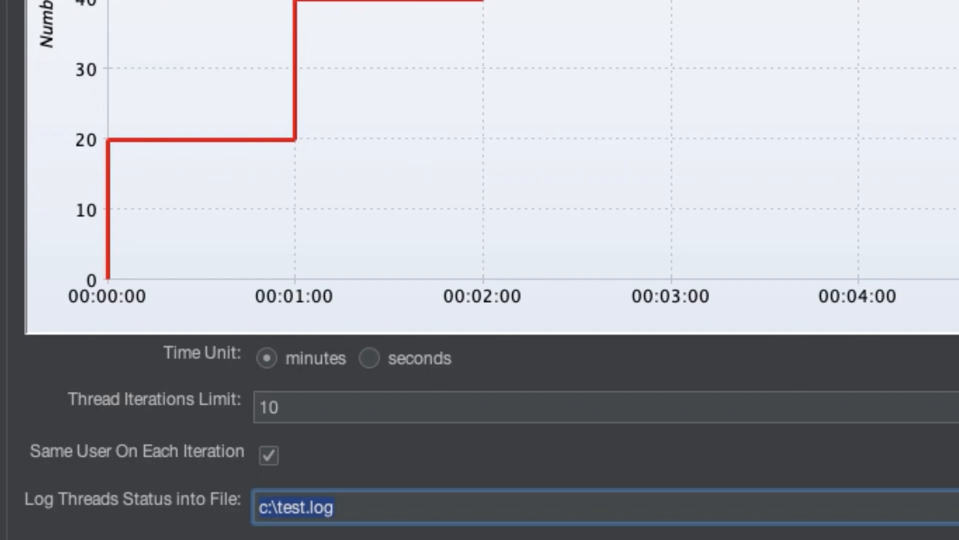
key("Tab")
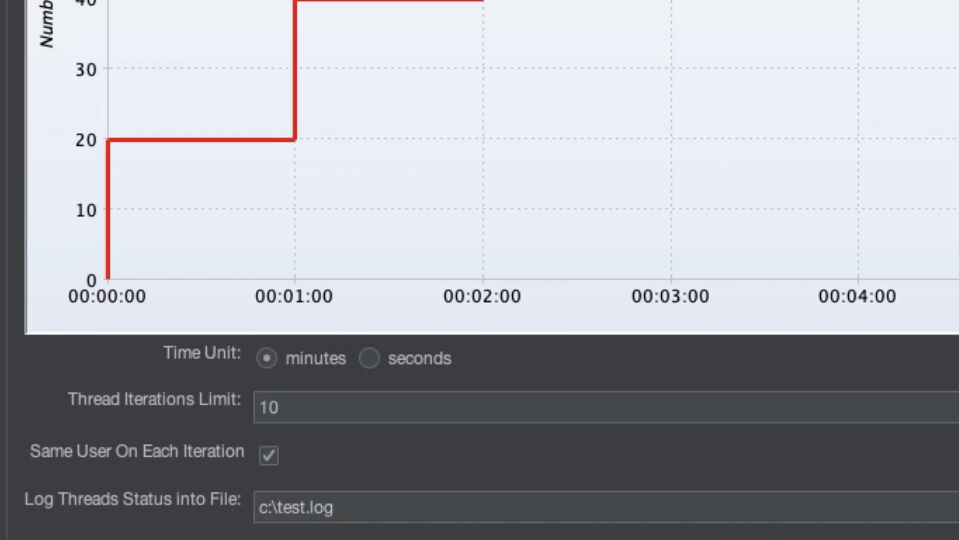